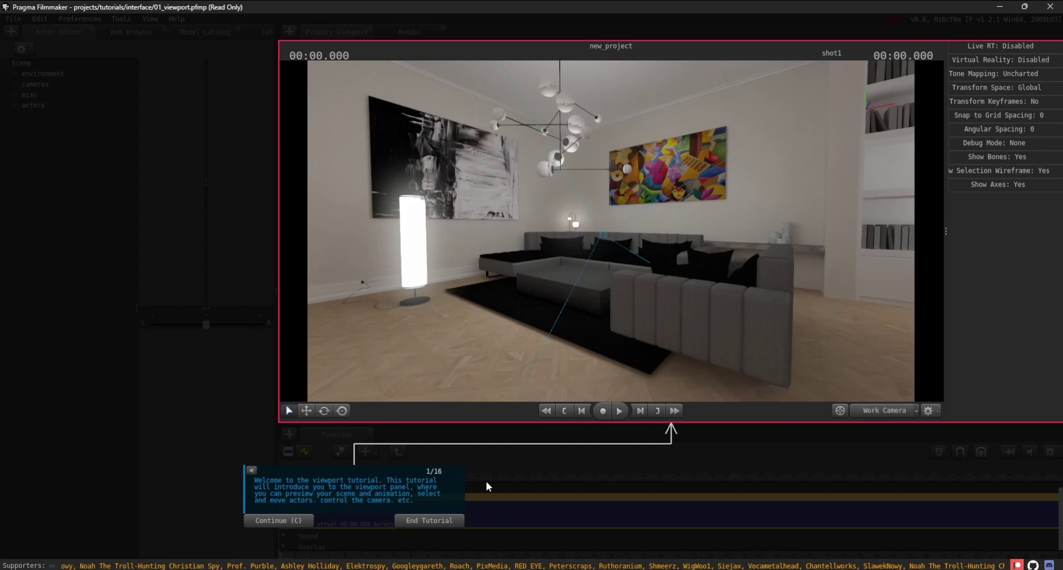
# Step: Fly the camera from the living room to the seated character in the dining-room chair
pyautogui.click(291, 520)
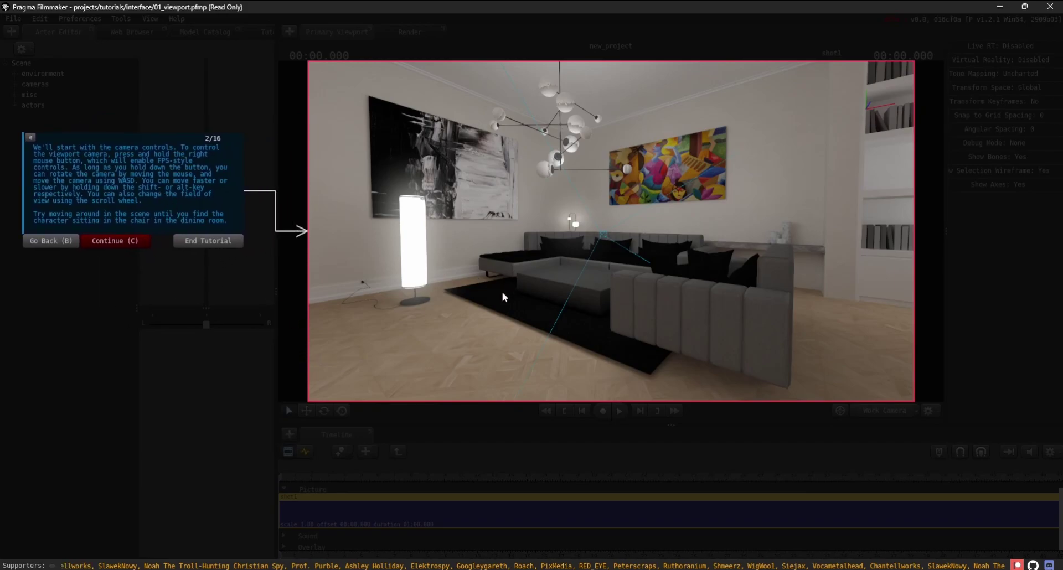
pyautogui.moveTo(560, 255); pyautogui.dragTo(532, 293, button='right')
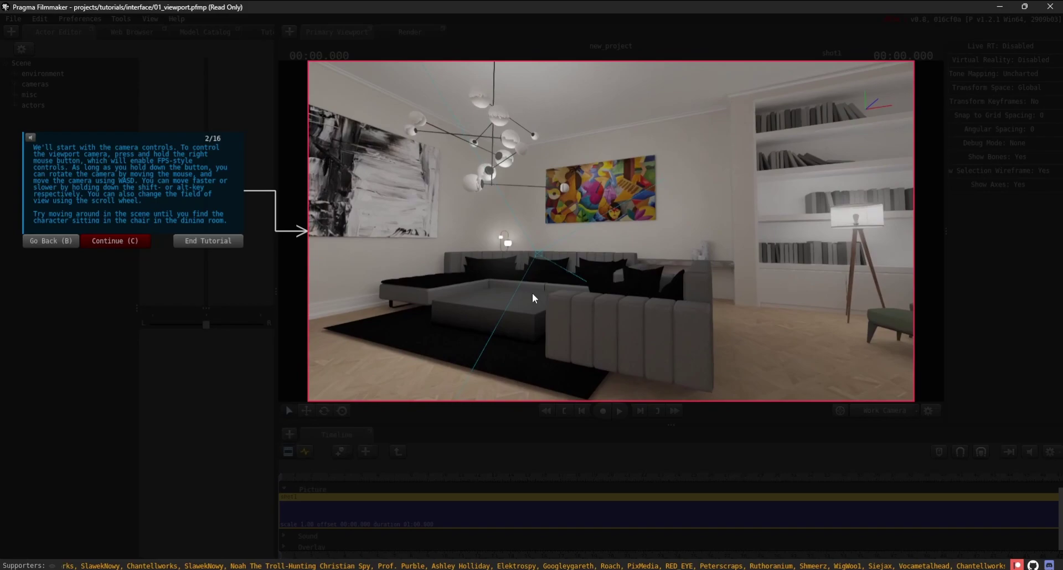
pyautogui.moveTo(606, 255); pyautogui.dragTo(533, 297, button='right')
# Step: At tutorial step 3/16, approach the seated dining character and select it with a click and box
pyautogui.click(149, 243)
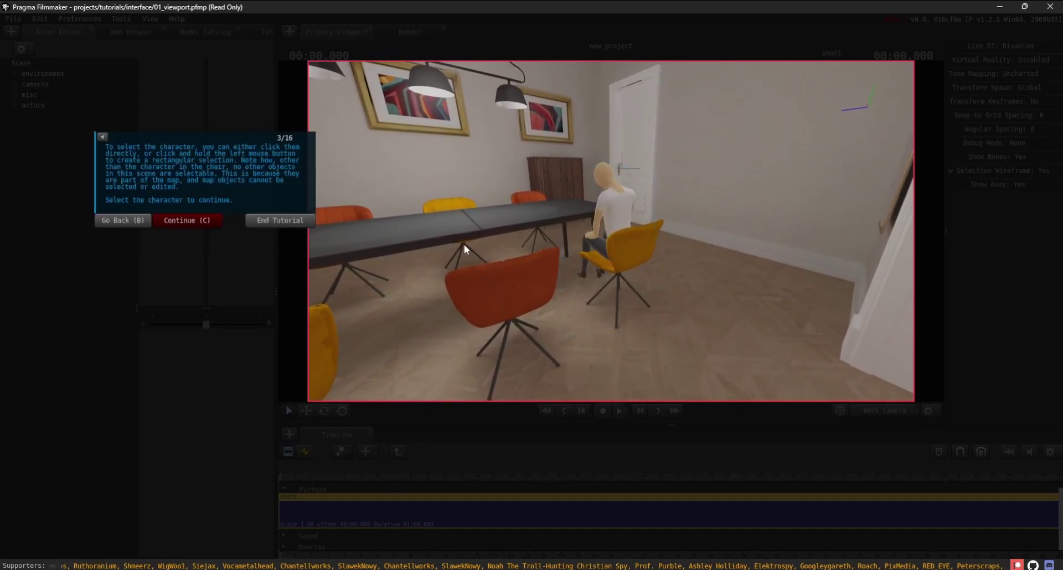
pyautogui.moveTo(533, 294); pyautogui.dragTo(533, 294, button='right')
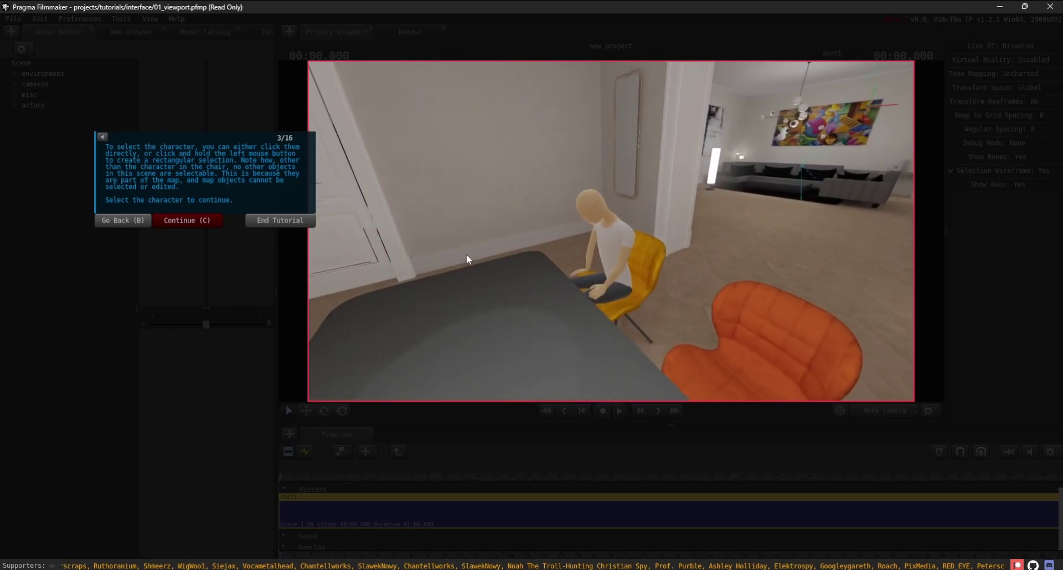
pyautogui.click(623, 244)
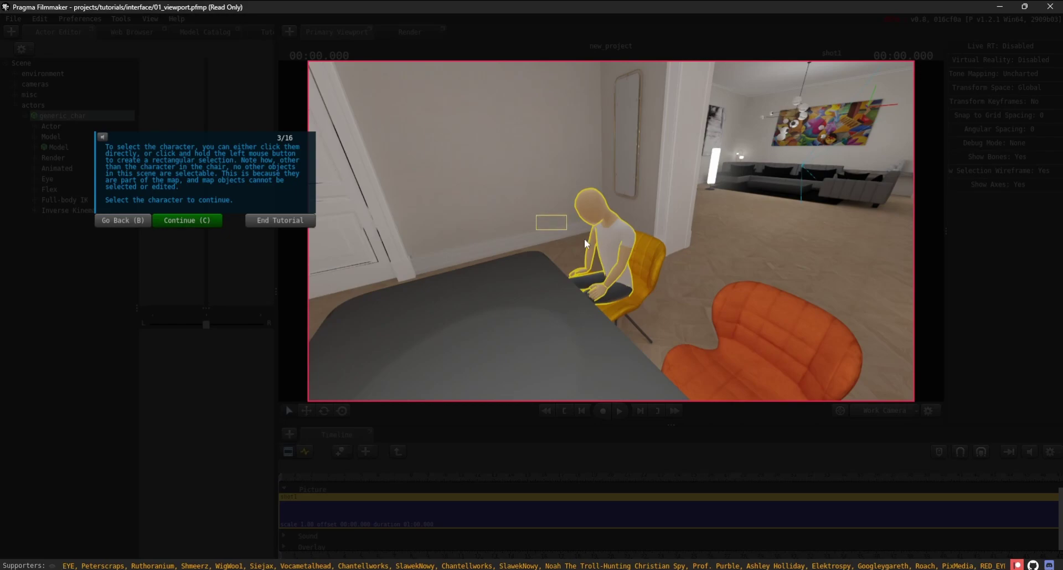
pyautogui.moveTo(585, 244); pyautogui.dragTo(652, 278)
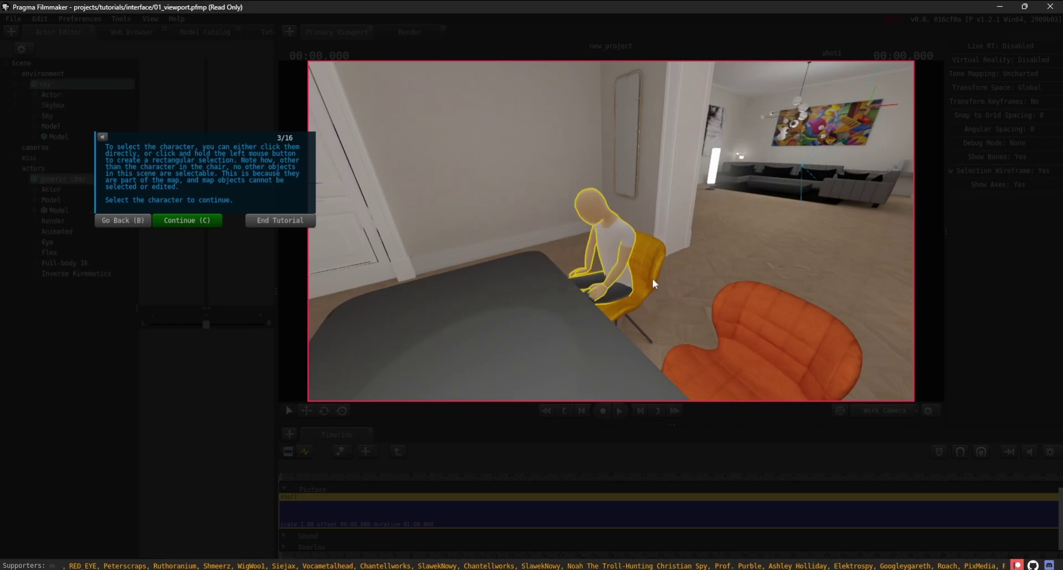
pyautogui.moveTo(519, 255); pyautogui.dragTo(533, 293, button='right')
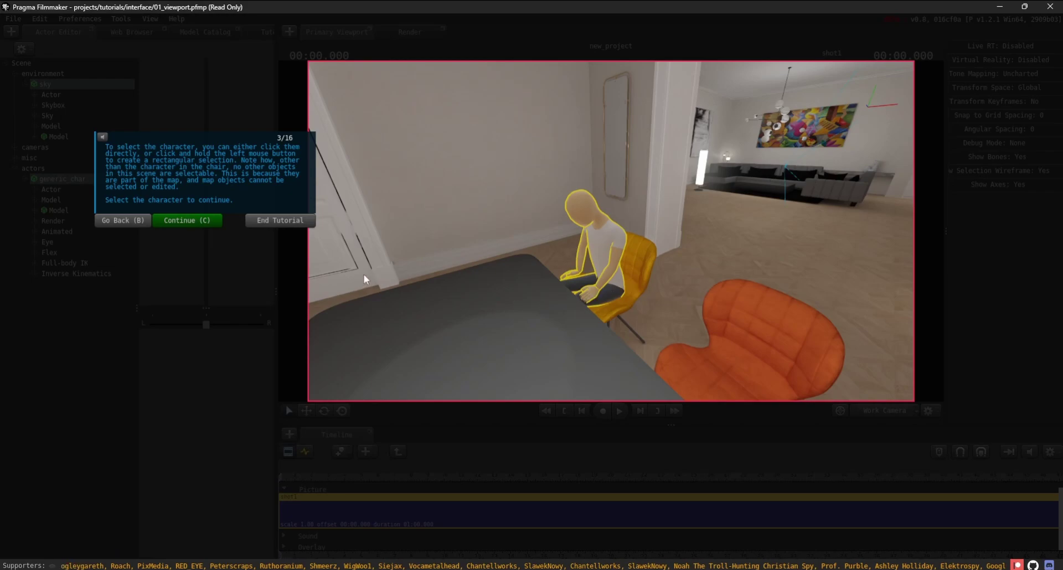
# Step: Advance to step 4/16 and pick the character's L.upperLeg and L.shoulder bones
pyautogui.click(204, 221)
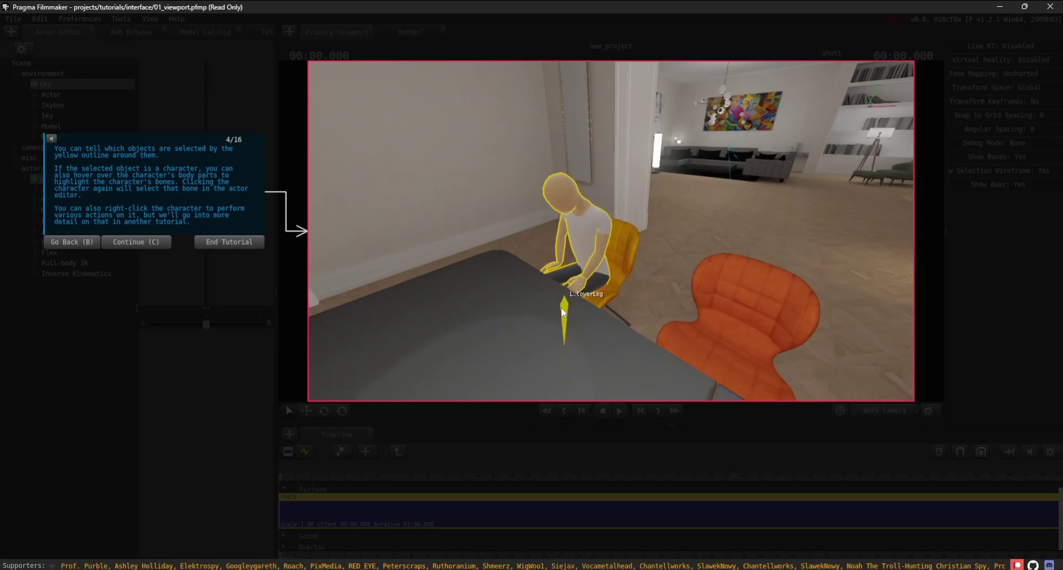
pyautogui.click(594, 283)
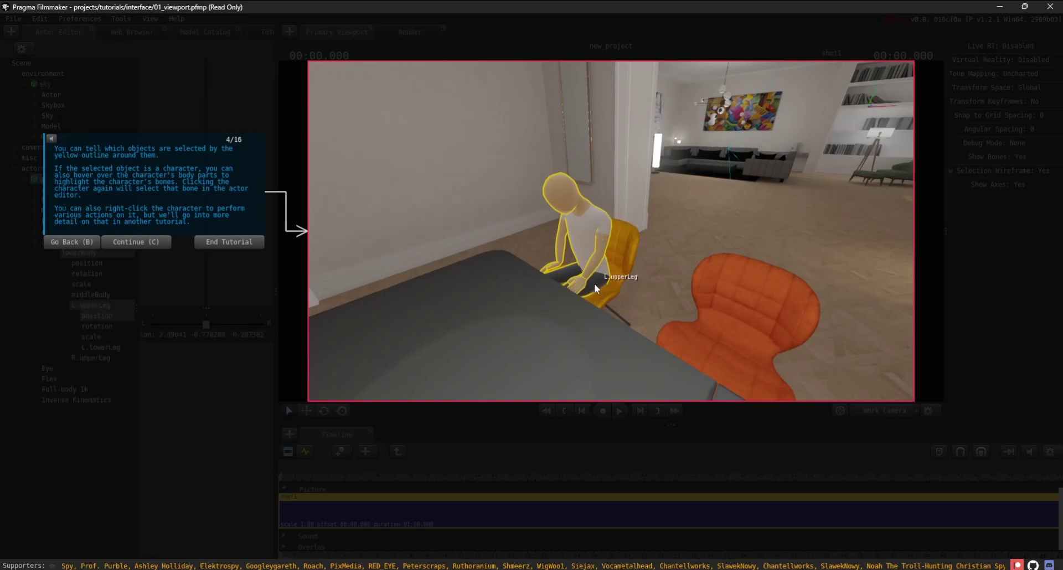
pyautogui.click(583, 218)
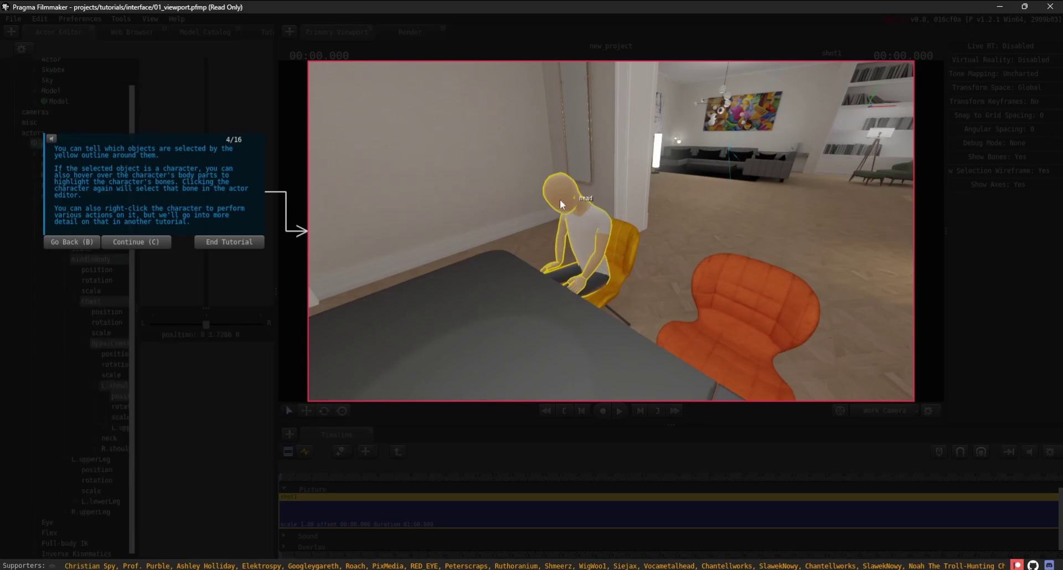
# Step: Open the character's right-click action menu and scroll through its options
pyautogui.rightClick(585, 207)
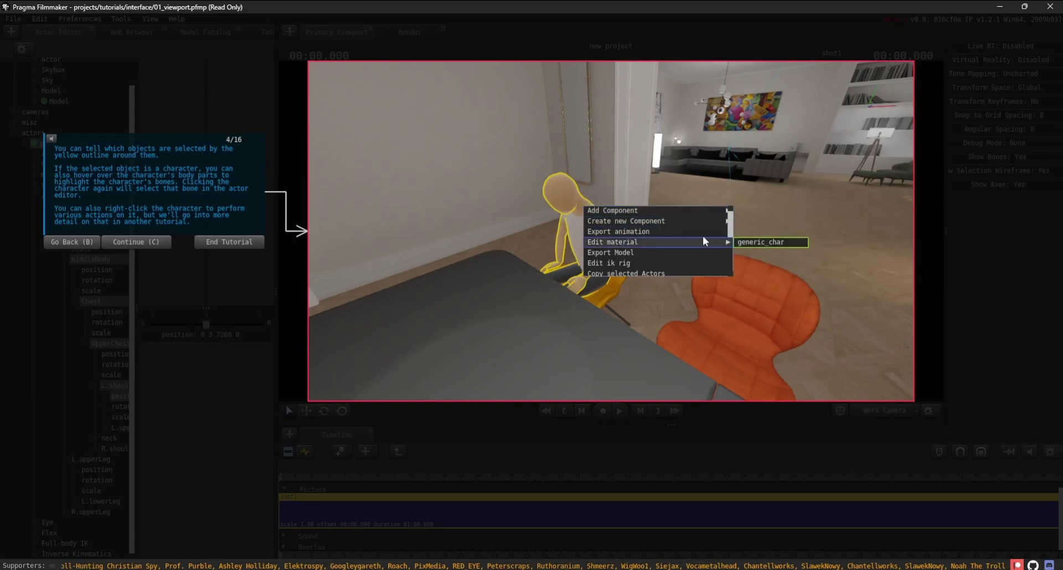
pyautogui.scroll(-5, 731, 235)
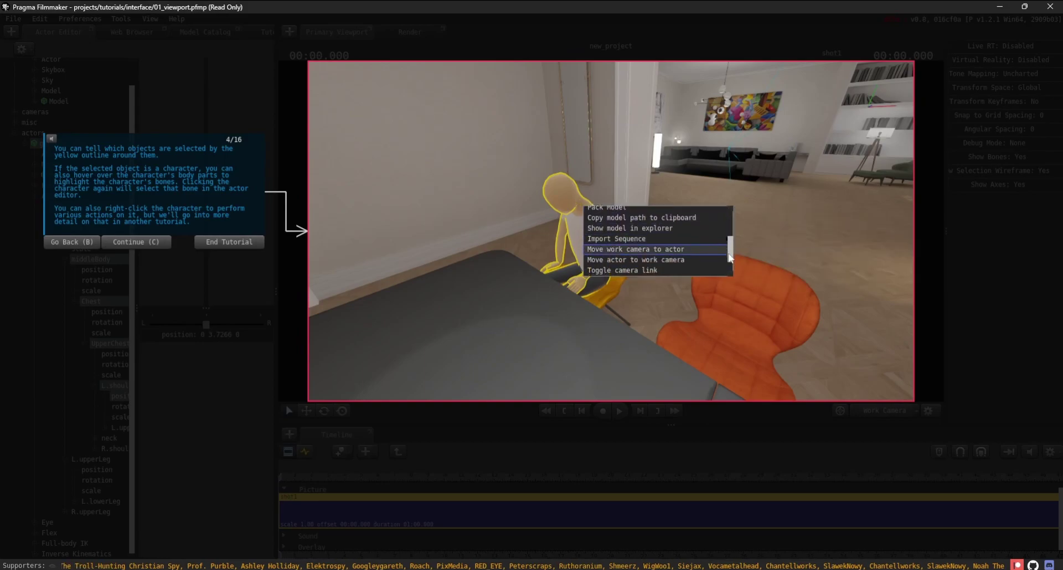
pyautogui.moveTo(724, 246)
pyautogui.scroll(-2, 729, 247)
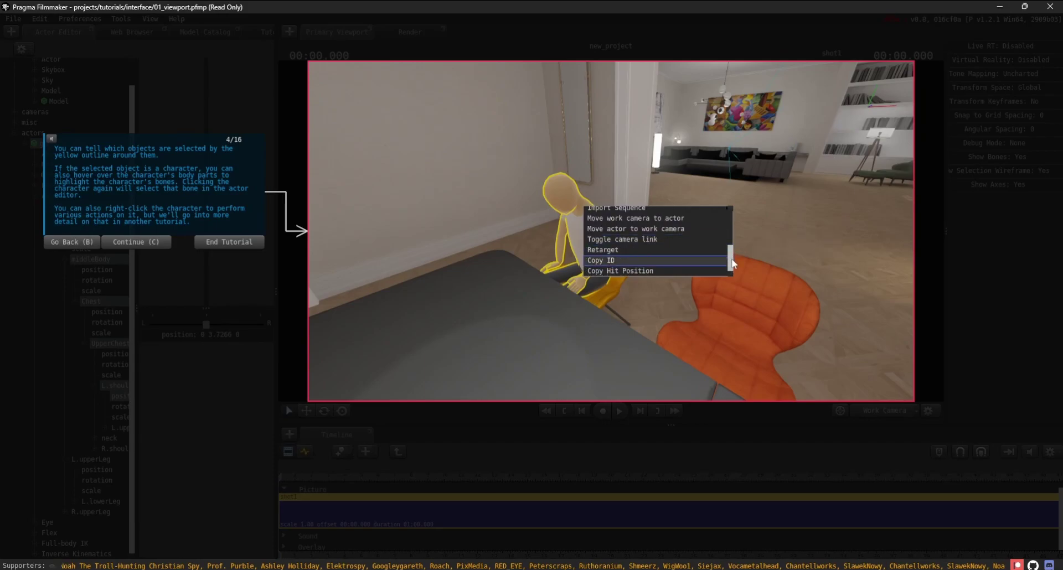
# Step: With the Move (T) manipulator, drag the character's gizmo onto the marked living-room sofa spot
pyautogui.click(159, 243)
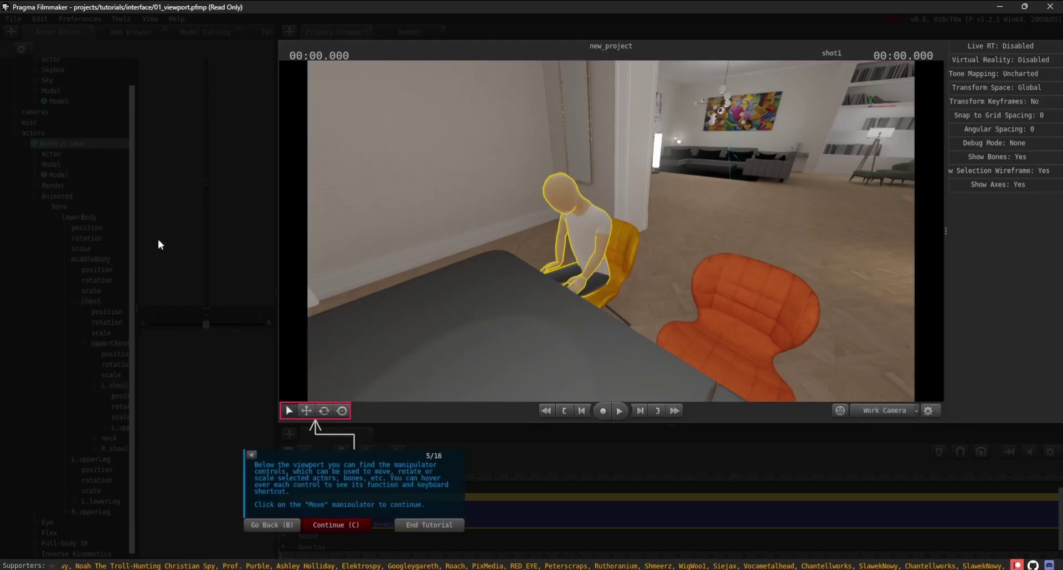
pyautogui.click(309, 413)
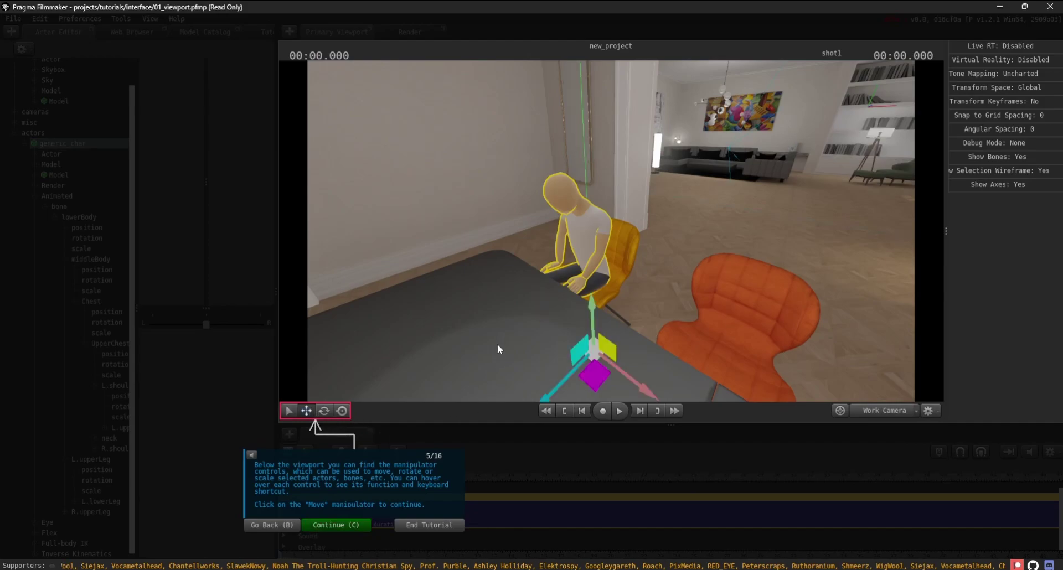
pyautogui.moveTo(498, 344); pyautogui.dragTo(497, 351, button='right')
pyautogui.click(336, 525)
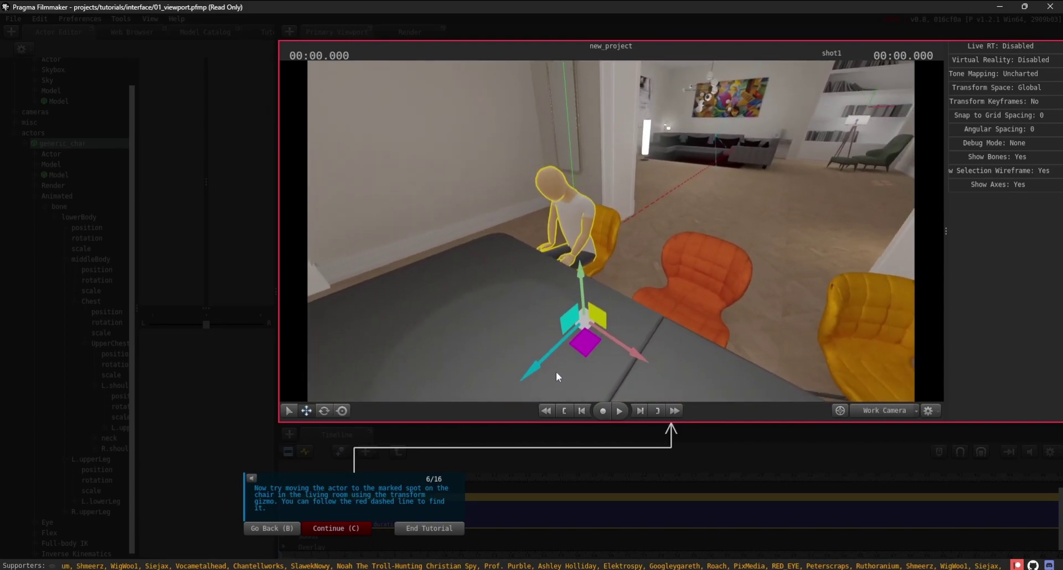
pyautogui.moveTo(532, 371); pyautogui.dragTo(712, 217)
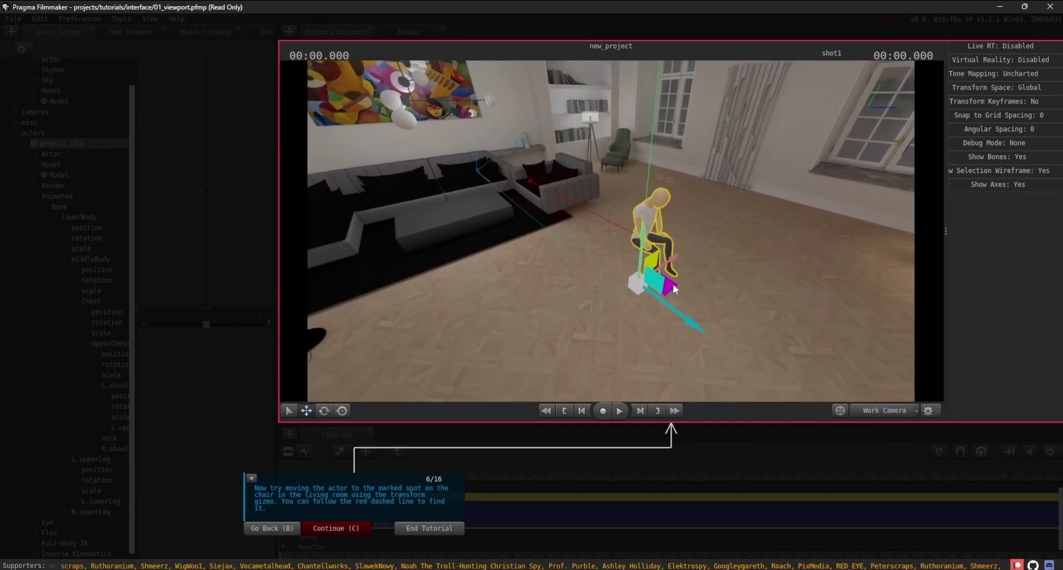
pyautogui.moveTo(673, 284); pyautogui.dragTo(557, 219)
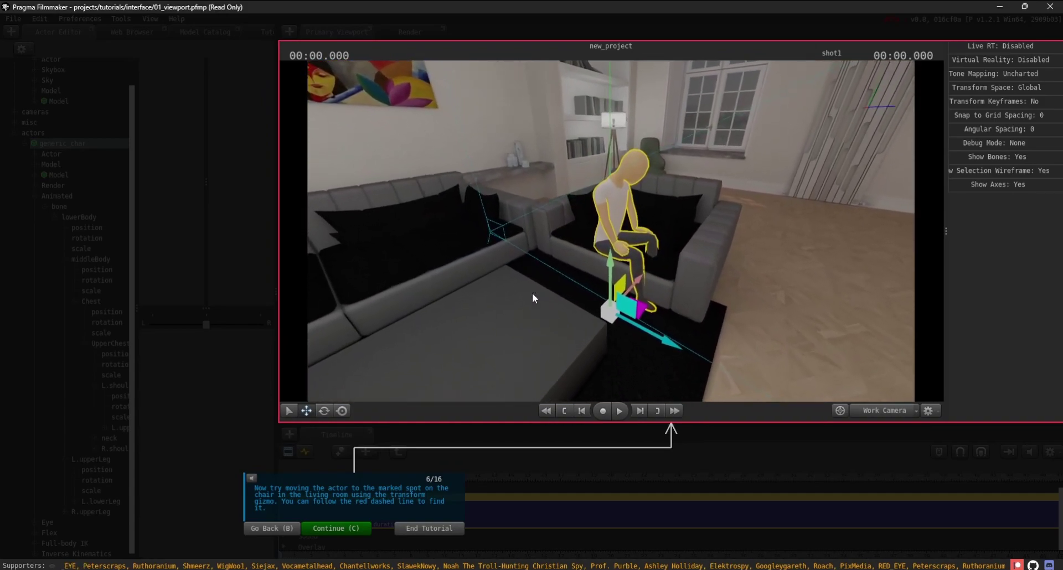
# Step: With the Rotate manipulator, turn the character to face the table and tilt it forward
pyautogui.click(333, 529)
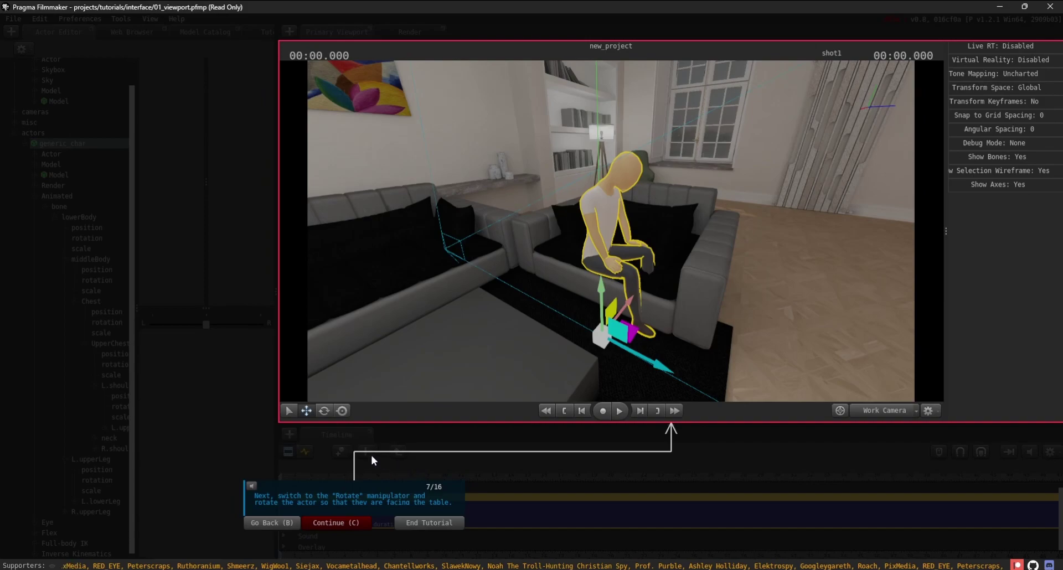
pyautogui.click(324, 411)
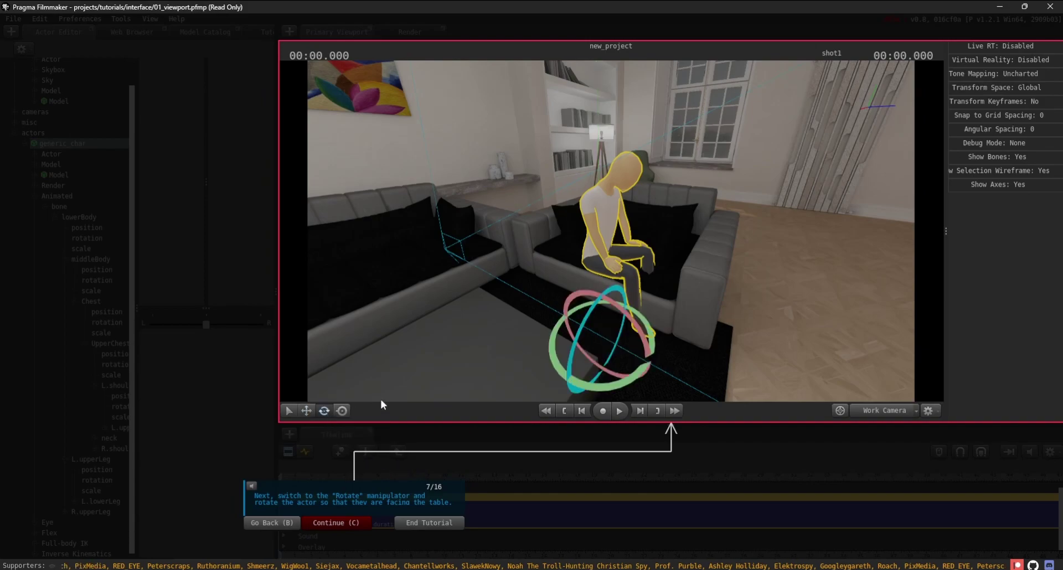
pyautogui.moveTo(667, 350); pyautogui.dragTo(642, 374, button='right')
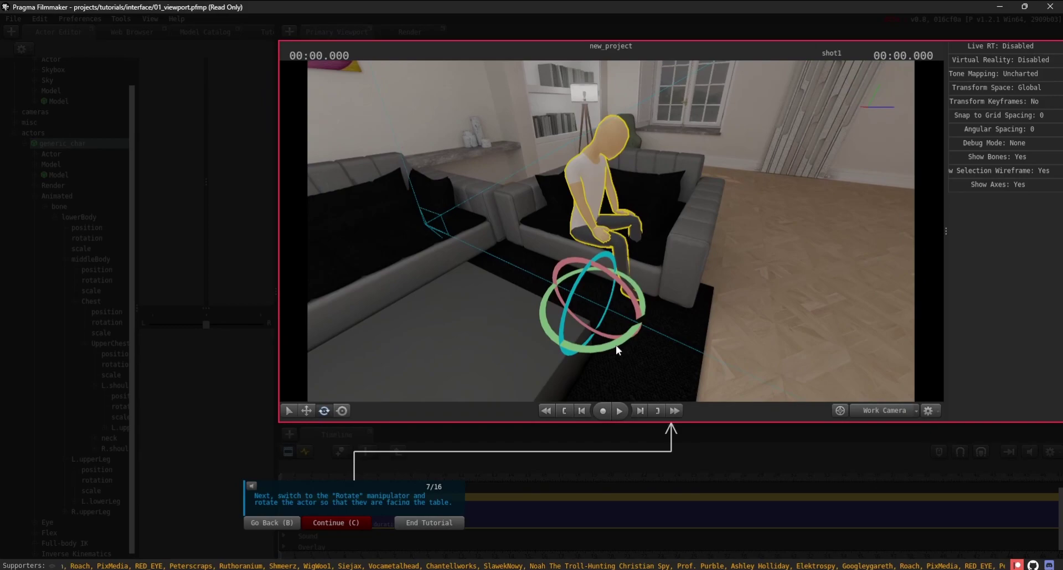
pyautogui.moveTo(615, 345); pyautogui.dragTo(536, 336)
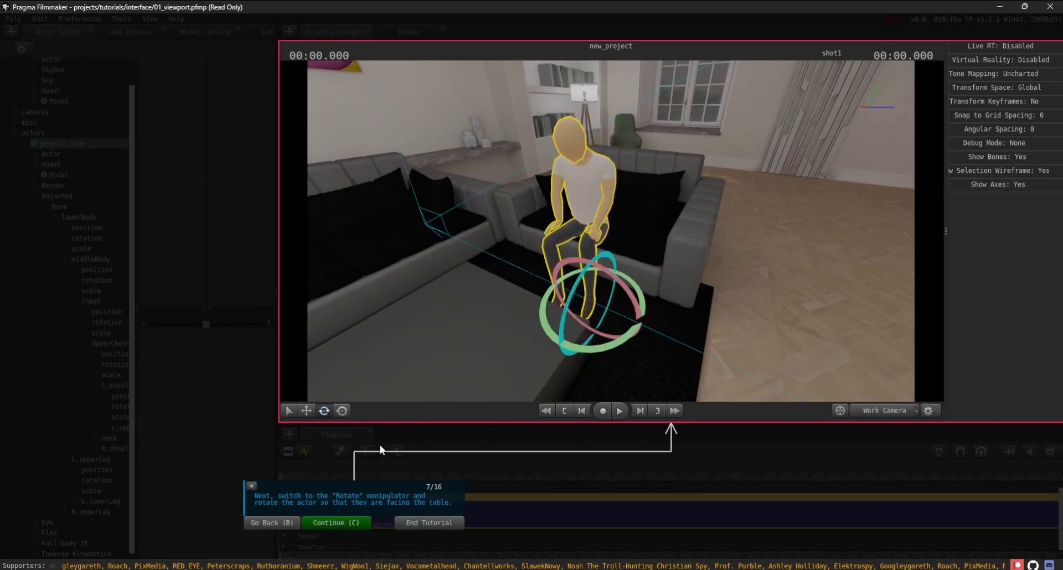
pyautogui.click(352, 524)
pyautogui.moveTo(533, 293); pyautogui.dragTo(533, 293, button='right')
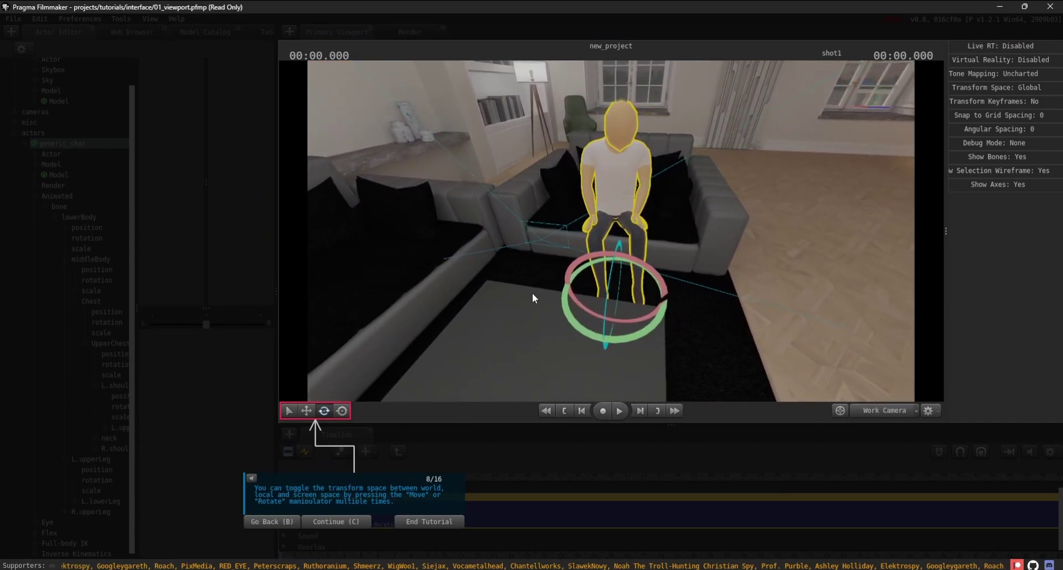
pyautogui.moveTo(626, 333); pyautogui.dragTo(652, 331)
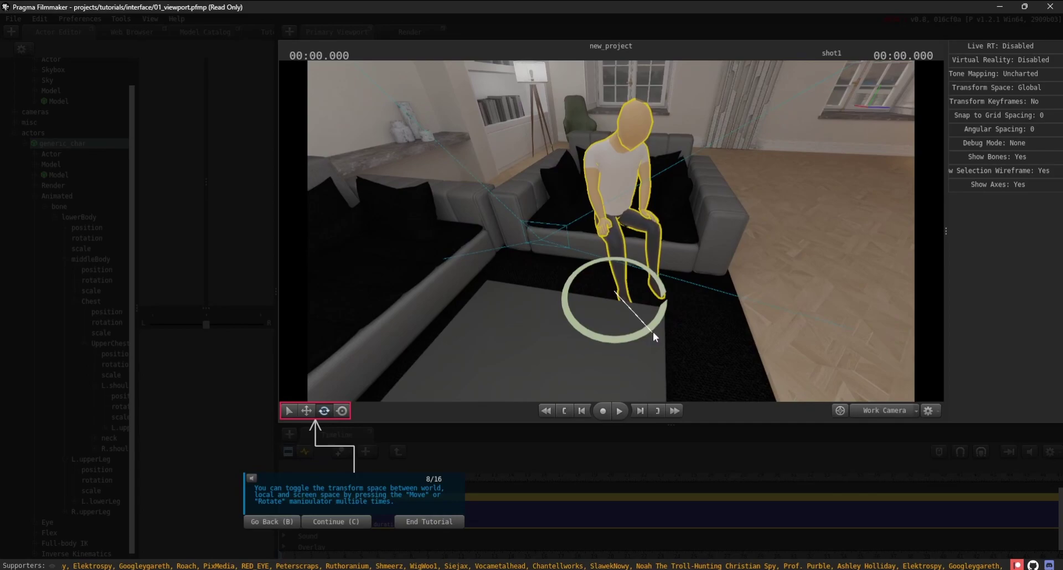
pyautogui.moveTo(532, 293); pyautogui.dragTo(532, 293, button='right')
# Step: Cycle the Rotate and Move gizmos through Local, View and Global space, ending on Global
pyautogui.click(325, 410)
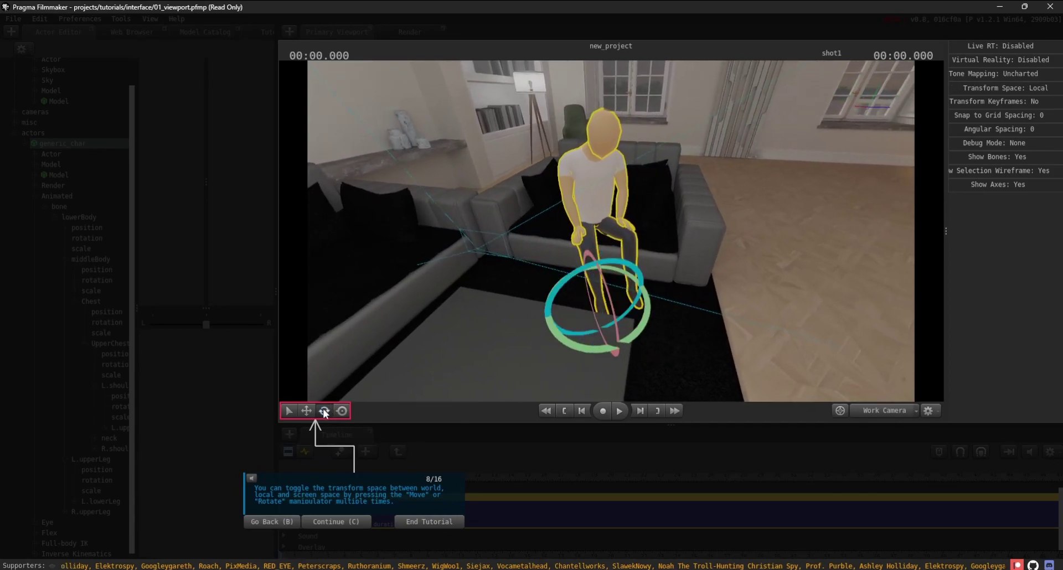
pyautogui.click(325, 411)
pyautogui.click(325, 411)
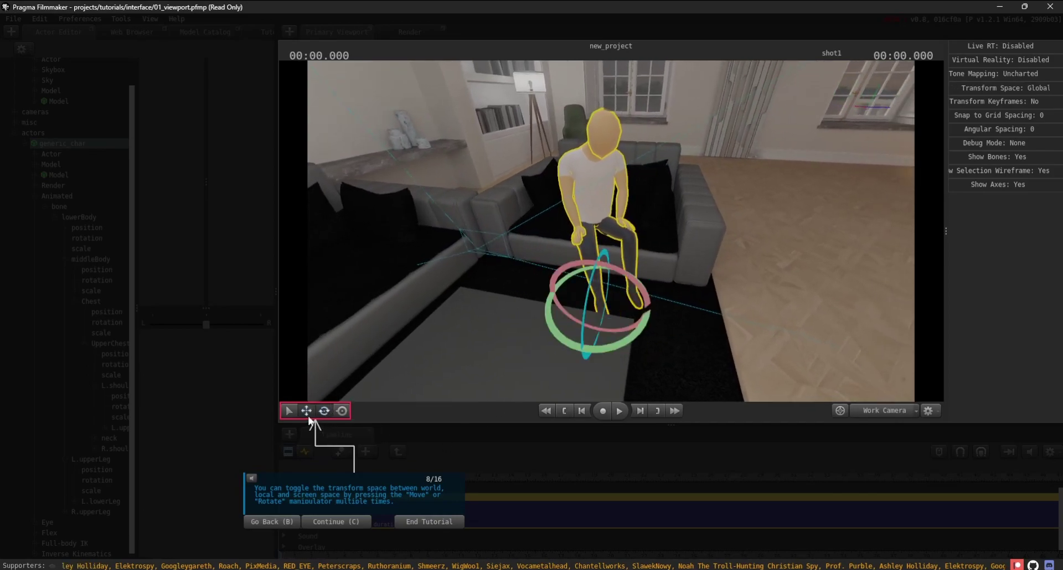
pyautogui.click(307, 411)
pyautogui.click(306, 410)
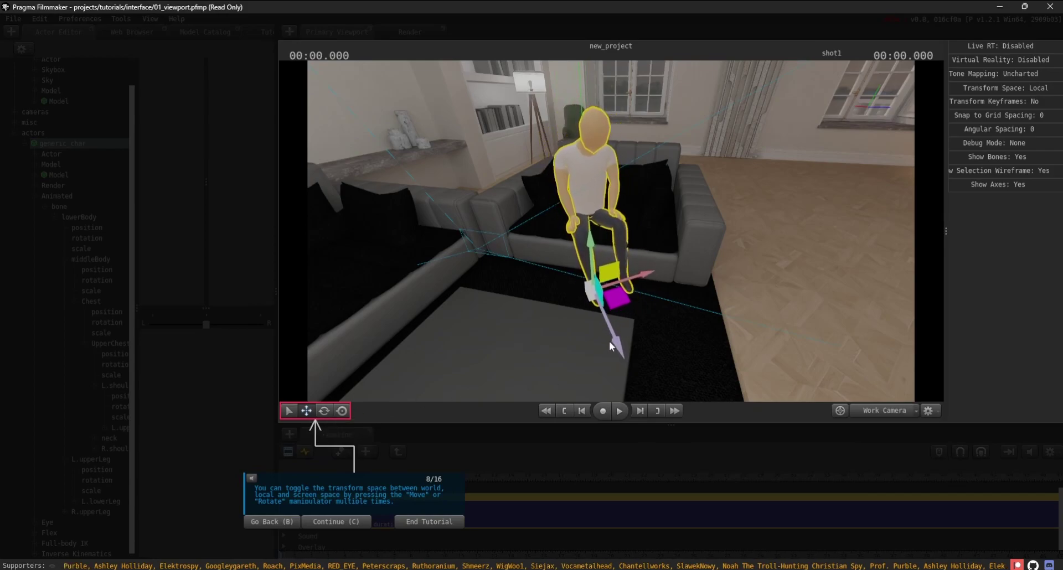
pyautogui.click(307, 411)
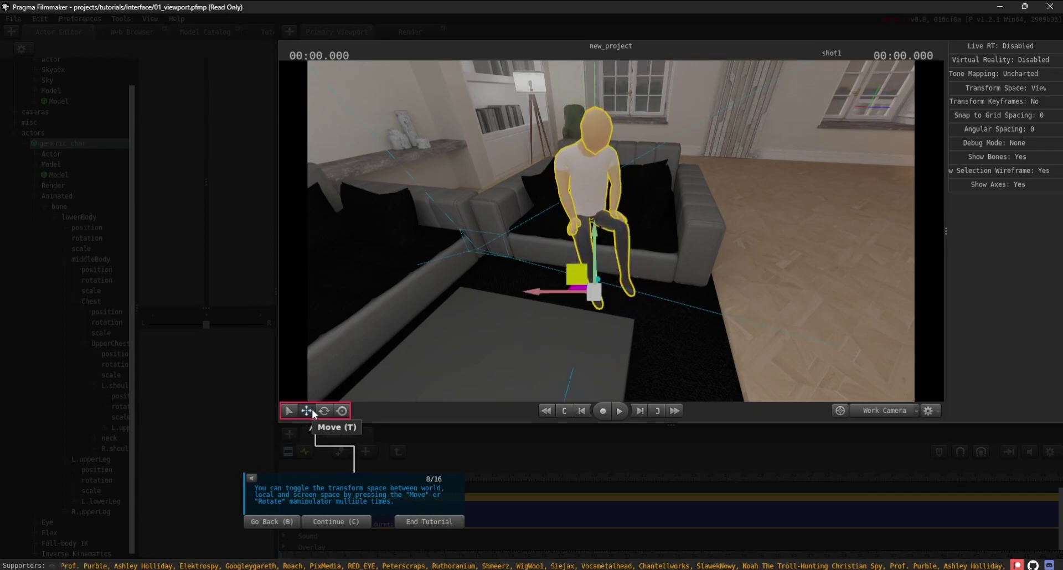
pyautogui.click(312, 413)
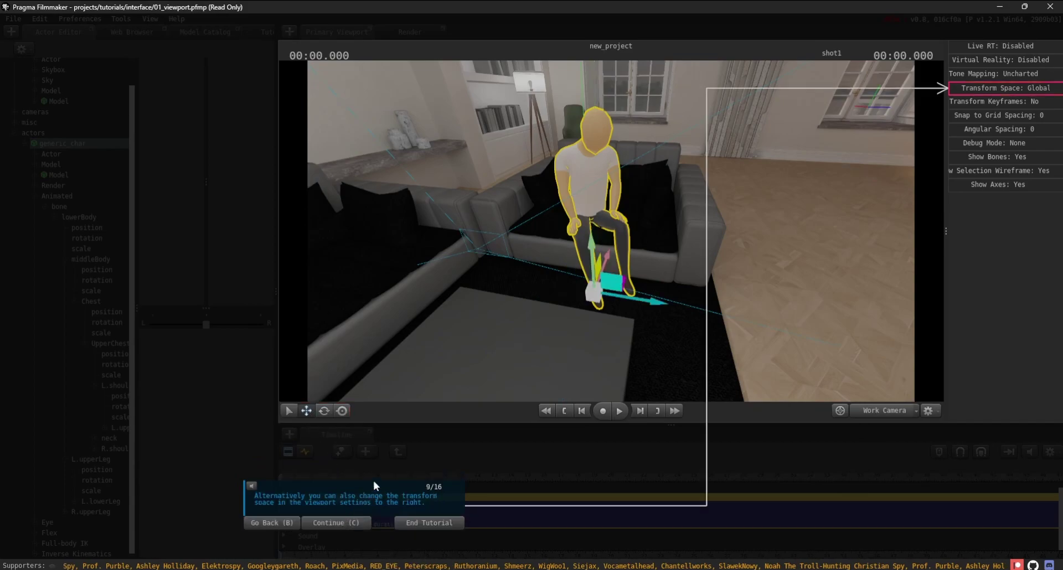
# Step: Cycle the viewport settings' Transform Space through Local and View back to Global
pyautogui.click(1005, 88)
pyautogui.click(1005, 88)
pyautogui.click(1004, 87)
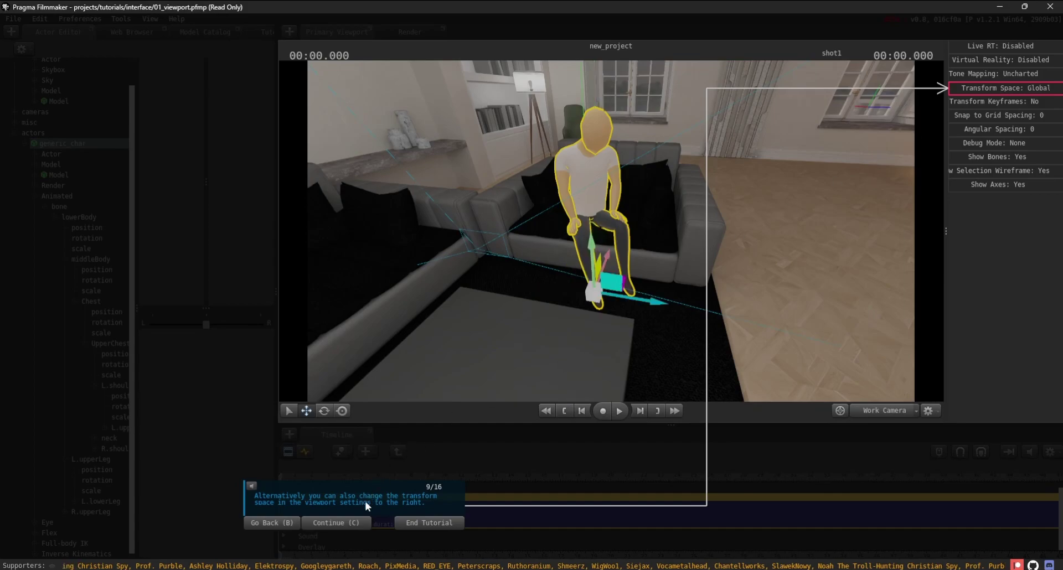
# Step: Set Snap to Grid spacing to 4 and Angular Spacing to 15, testing a move along X
pyautogui.press('c')
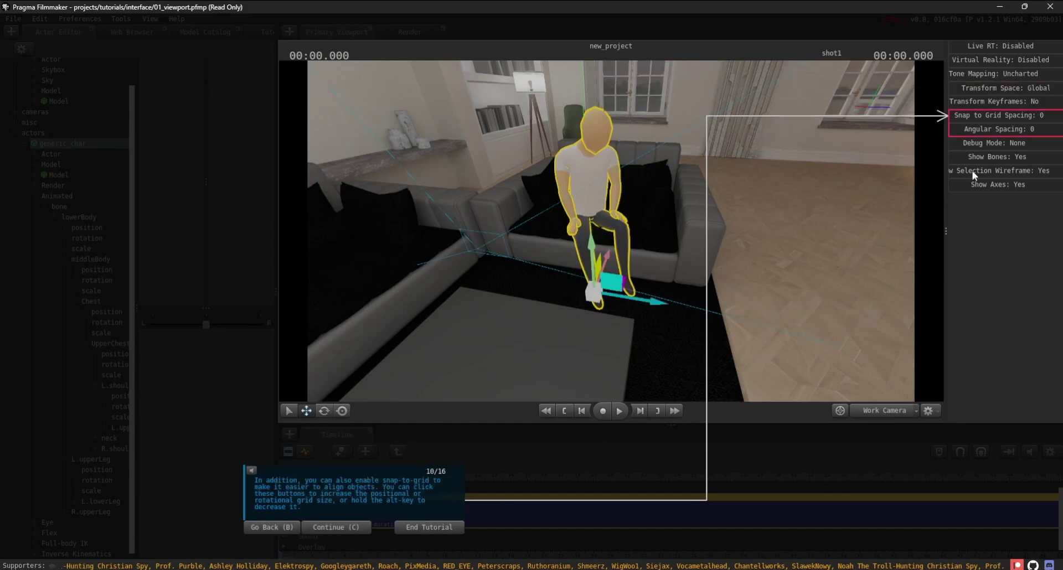
pyautogui.click(985, 116)
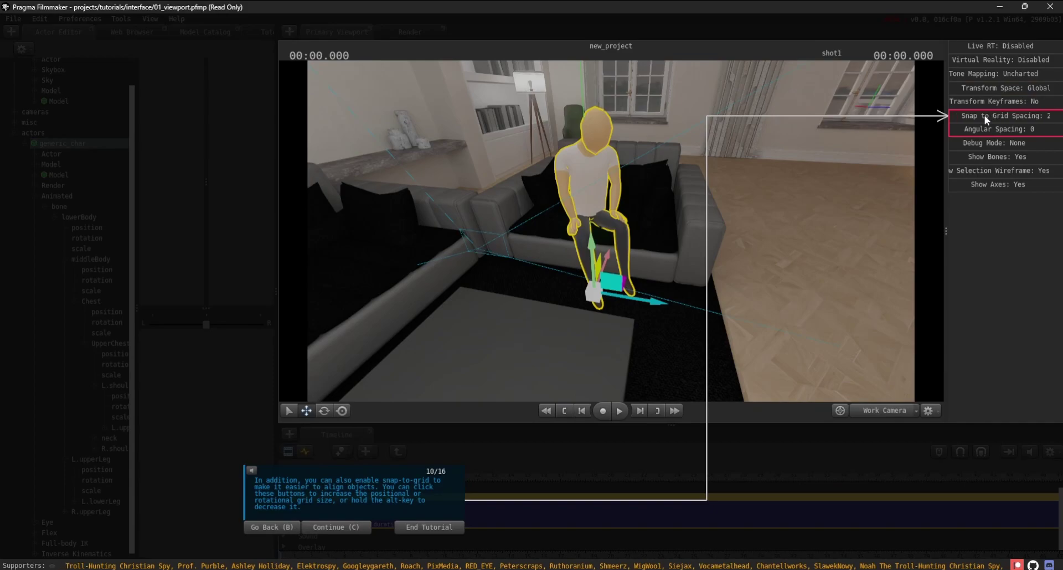
pyautogui.click(984, 115)
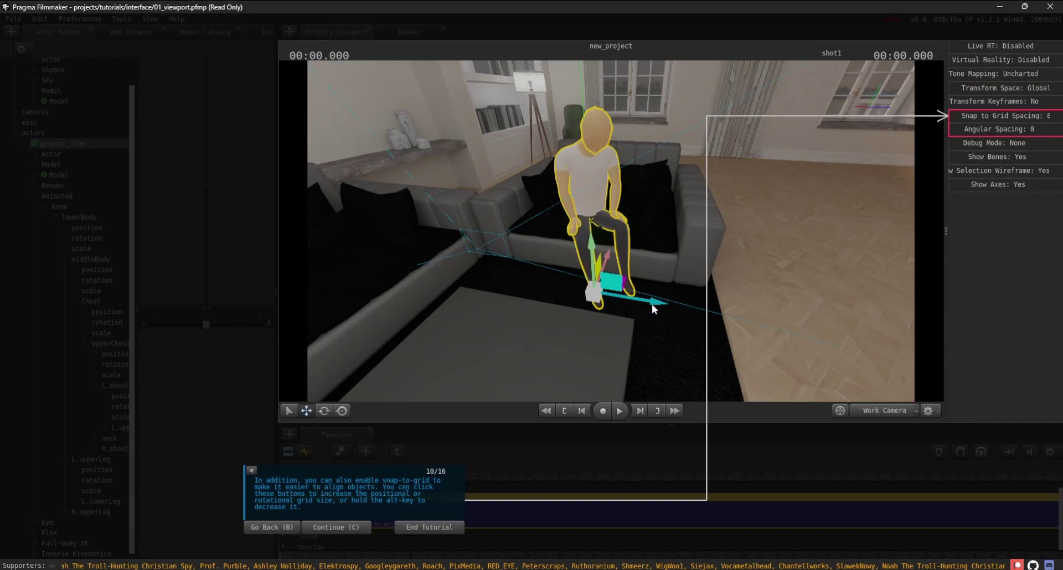
pyautogui.moveTo(652, 304)
pyautogui.mouseDown()
pyautogui.moveTo(736, 307)
pyautogui.moveTo(600, 302)
pyautogui.moveTo(645, 313)
pyautogui.mouseUp()
pyautogui.click(1023, 130)
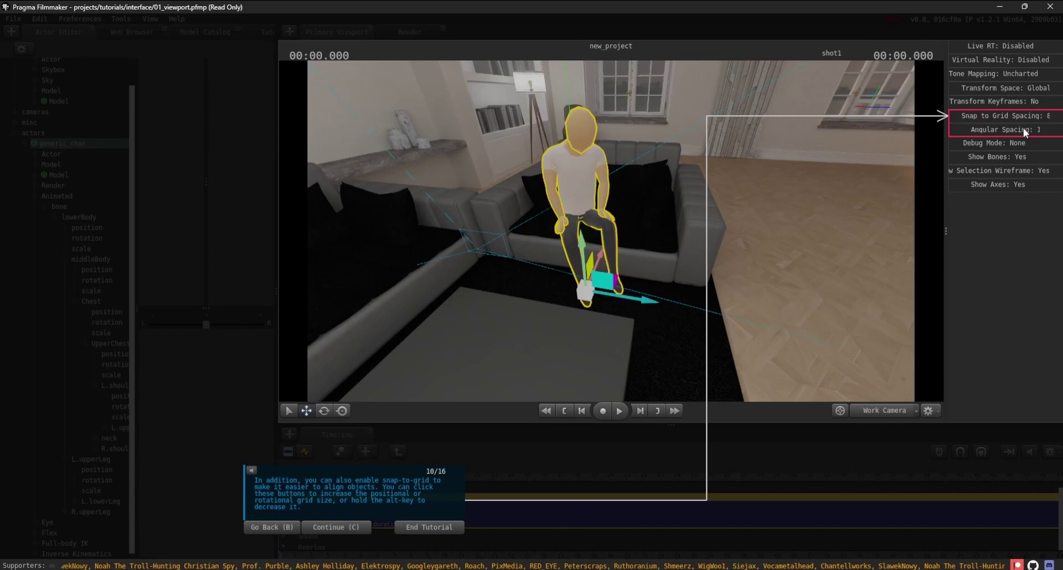
pyautogui.click(1023, 129)
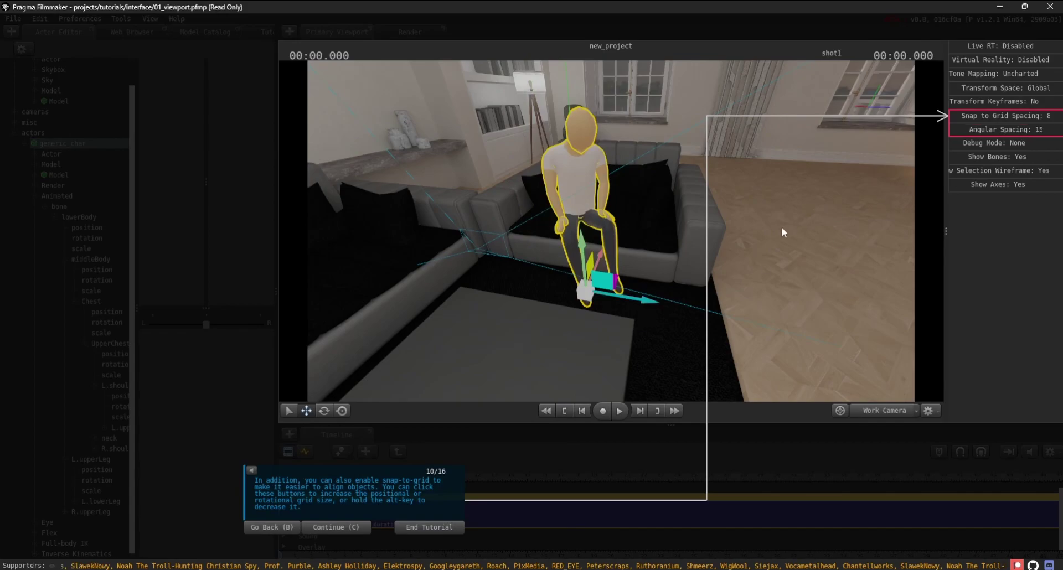
# Step: Rotate the seated character to face the view and nudge it slightly right
pyautogui.moveTo(533, 294); pyautogui.dragTo(541, 362, button='right')
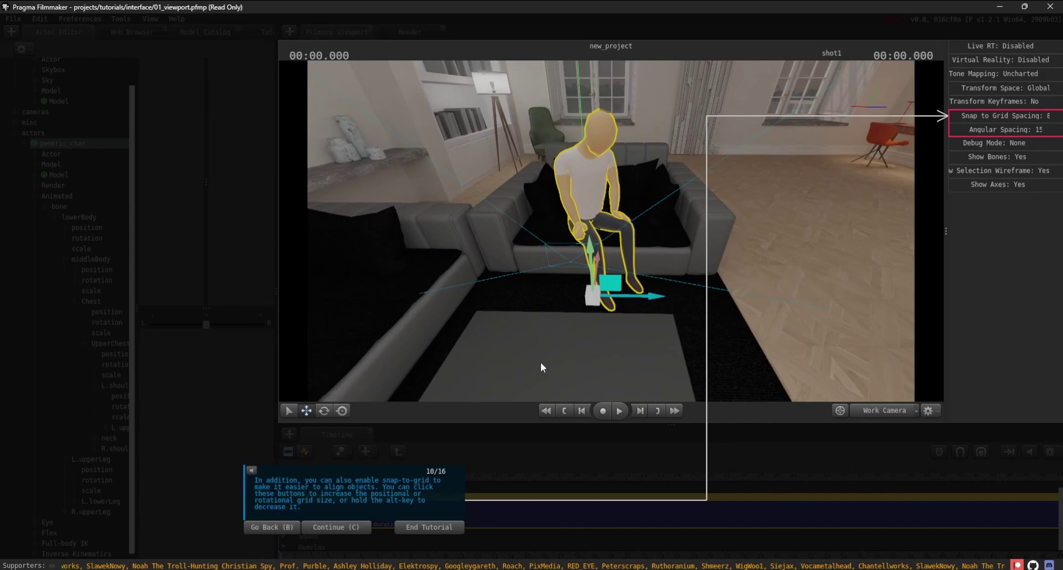
pyautogui.click(324, 411)
pyautogui.moveTo(605, 337); pyautogui.dragTo(567, 349)
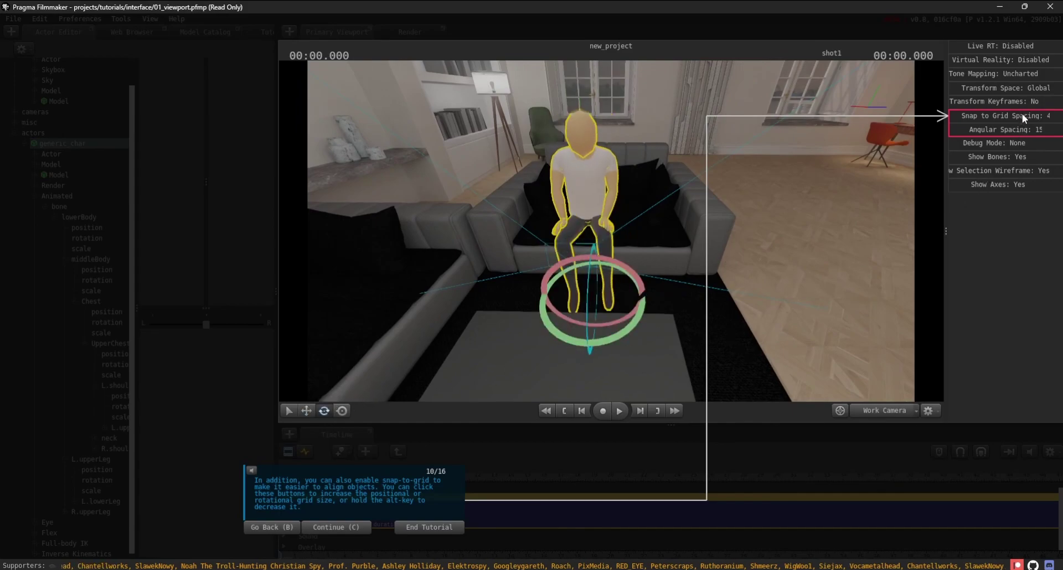
pyautogui.click(306, 411)
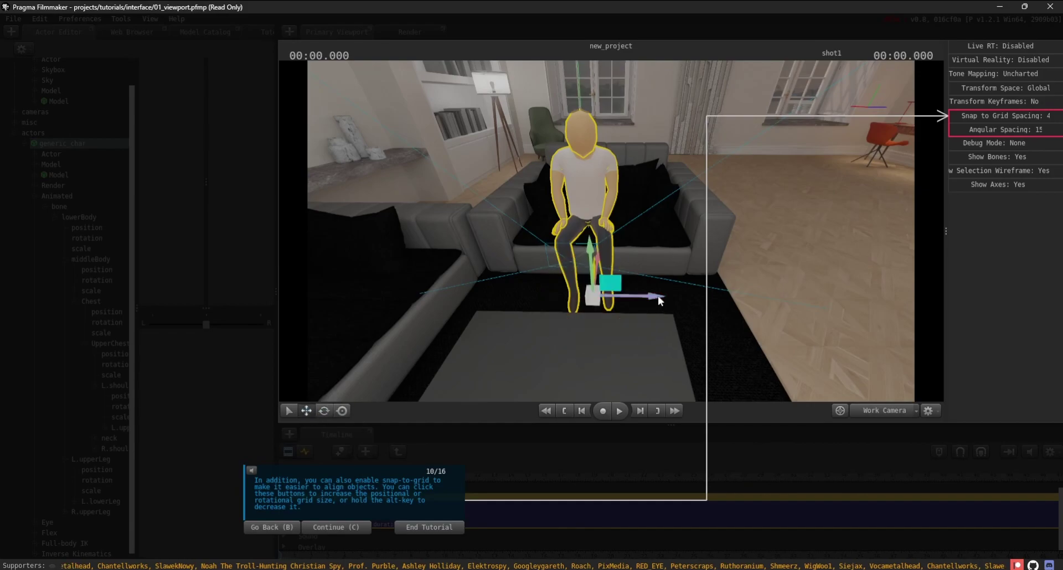
pyautogui.moveTo(658, 295); pyautogui.dragTo(664, 296)
pyautogui.moveTo(533, 294); pyautogui.dragTo(532, 293, button='right')
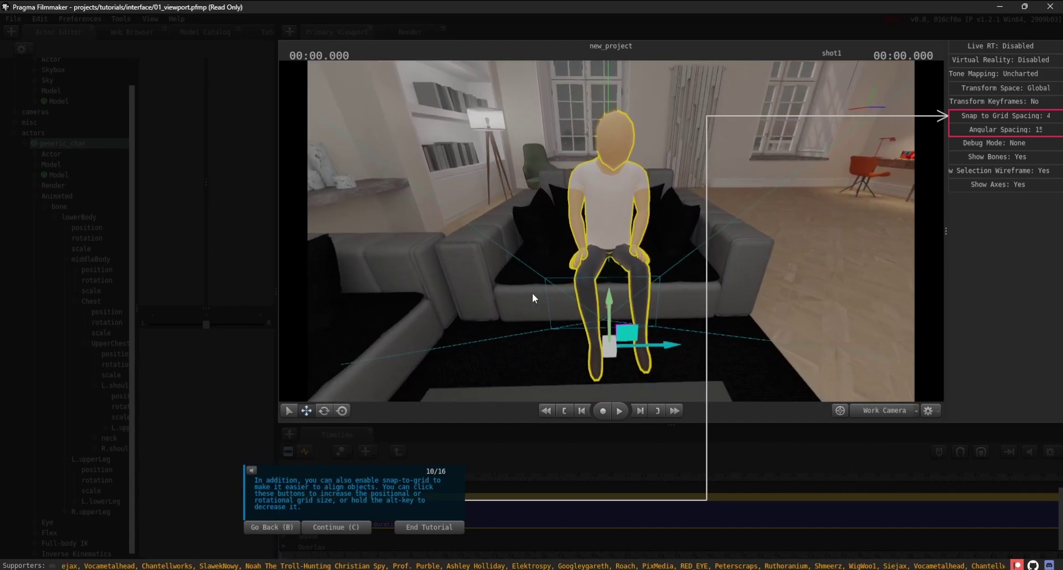
# Step: At tutorial step 11, orbit the camera to face the sofa character head-on
pyautogui.click(344, 528)
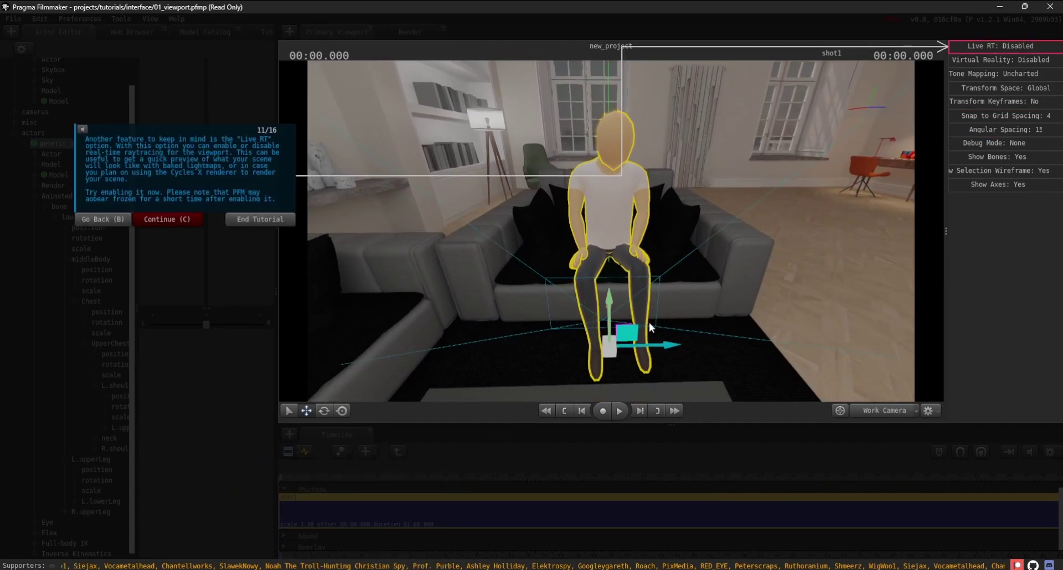
pyautogui.moveTo(786, 250); pyautogui.dragTo(763, 271, button='right')
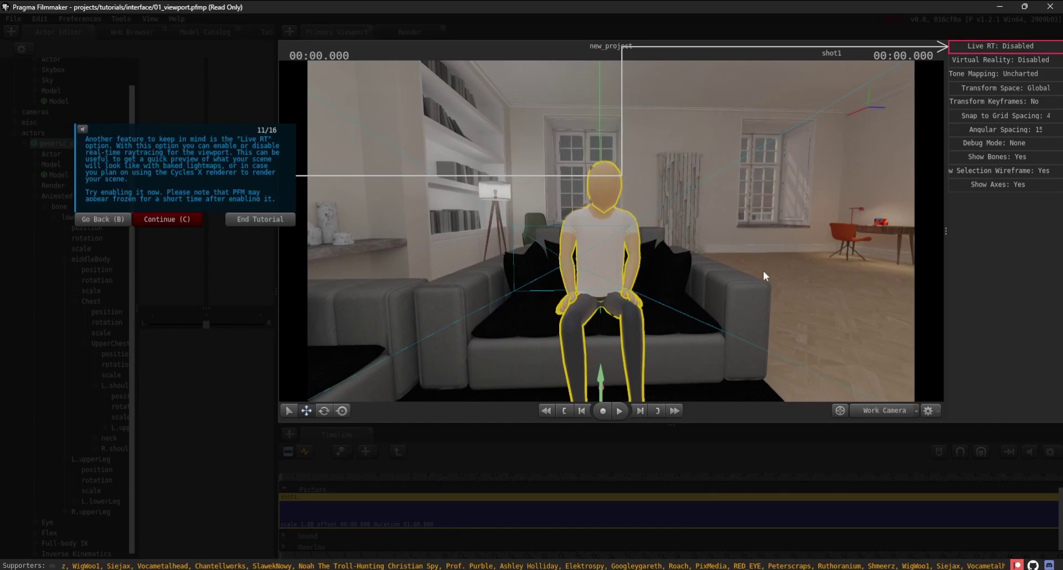
# Step: Enable Live RT and move the view around to the dining table and orange chairs
pyautogui.click(1002, 47)
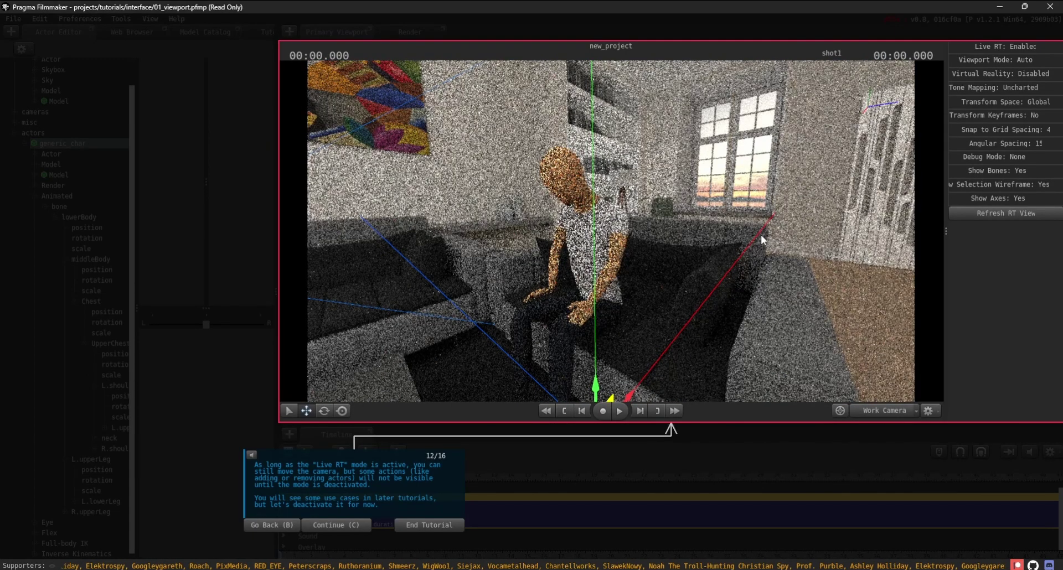
pyautogui.scroll(5, 531, 297)
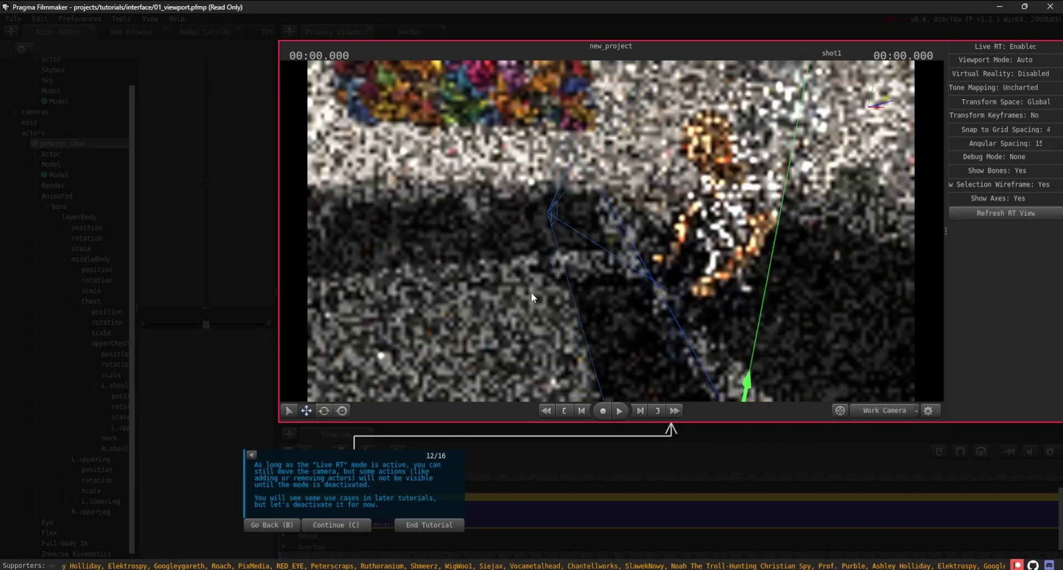
pyautogui.scroll(-5, 530, 293)
pyautogui.moveTo(530, 293)
pyautogui.mouseDown(button='right')
pyautogui.moveTo(696, 259)
pyautogui.moveTo(634, 278)
pyautogui.mouseUp(button='right')
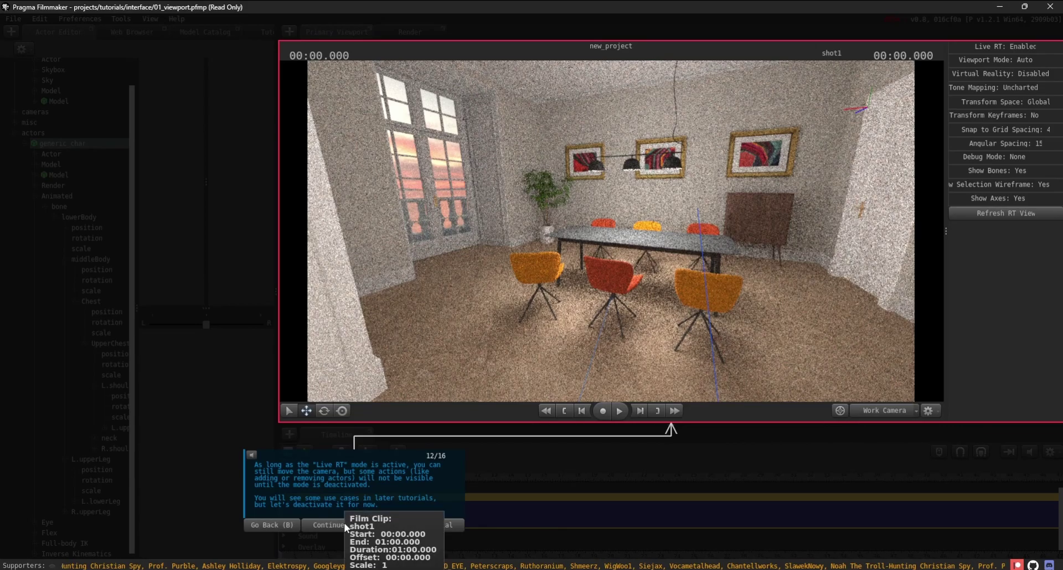
# Step: Disable Live RT and switch the viewport from Work Camera to scene_camera
pyautogui.press('c')
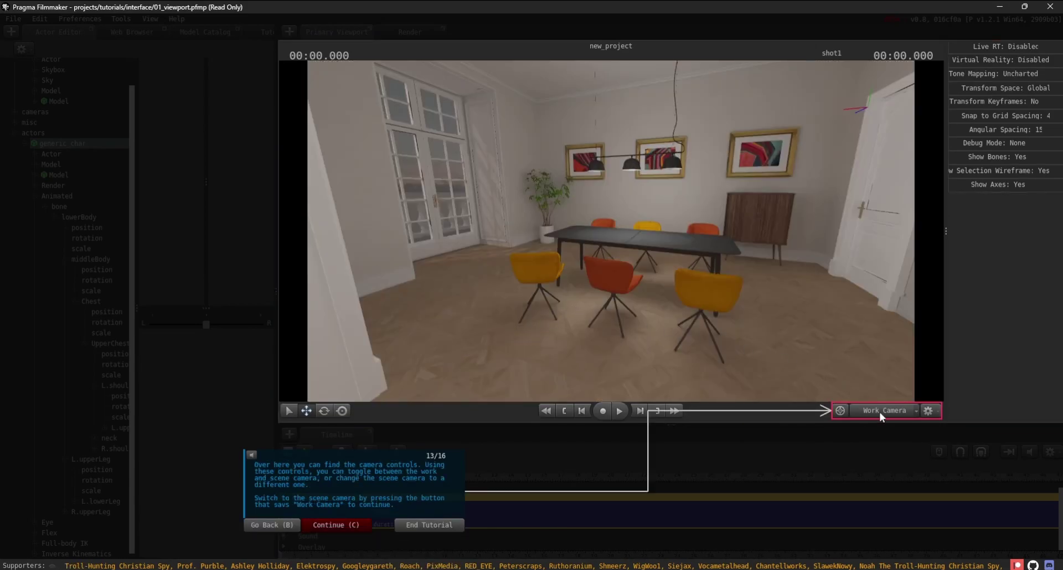
pyautogui.click(917, 413)
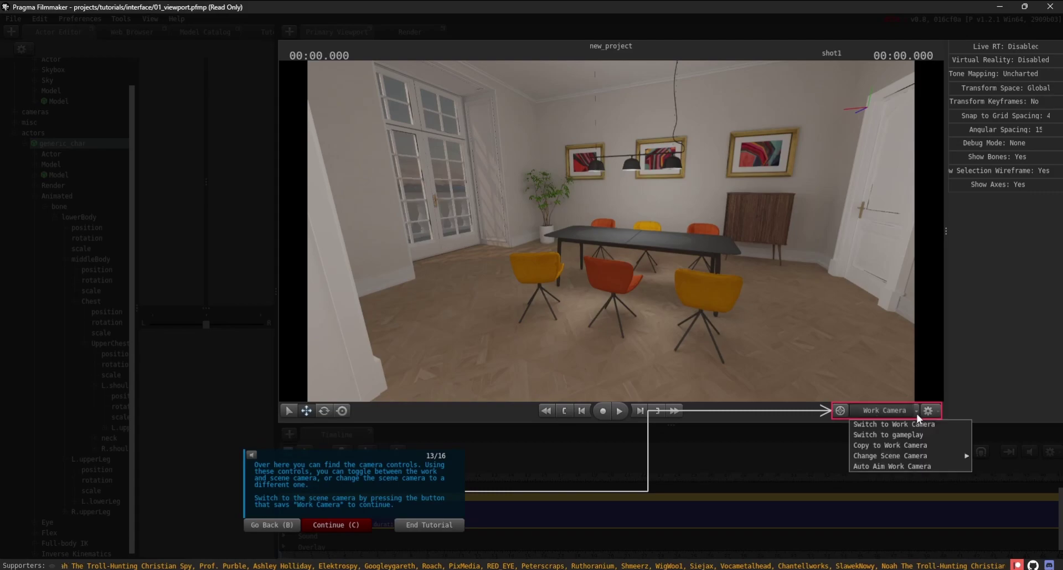
pyautogui.moveTo(919, 457)
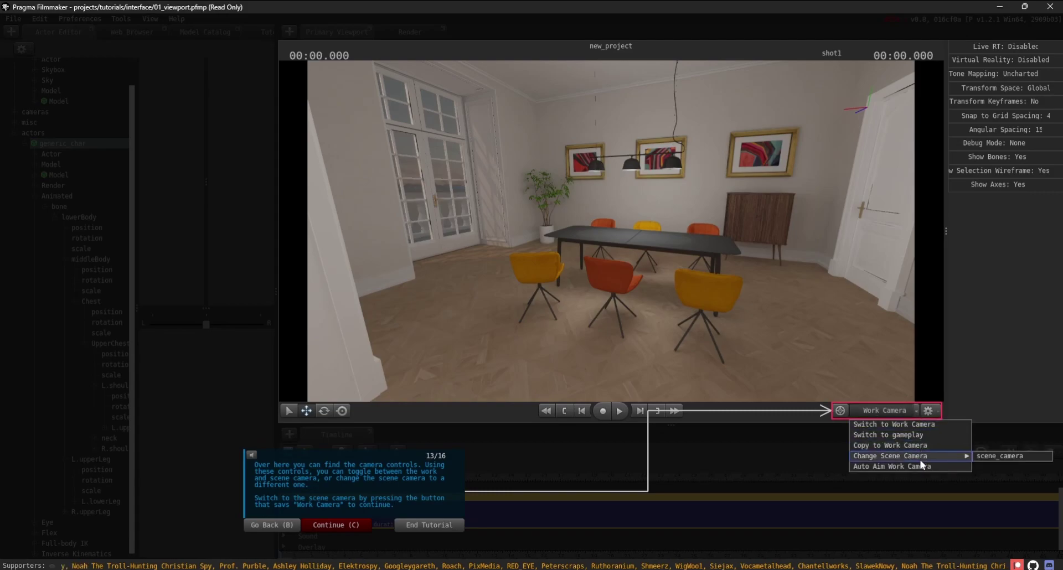
pyautogui.click(956, 408)
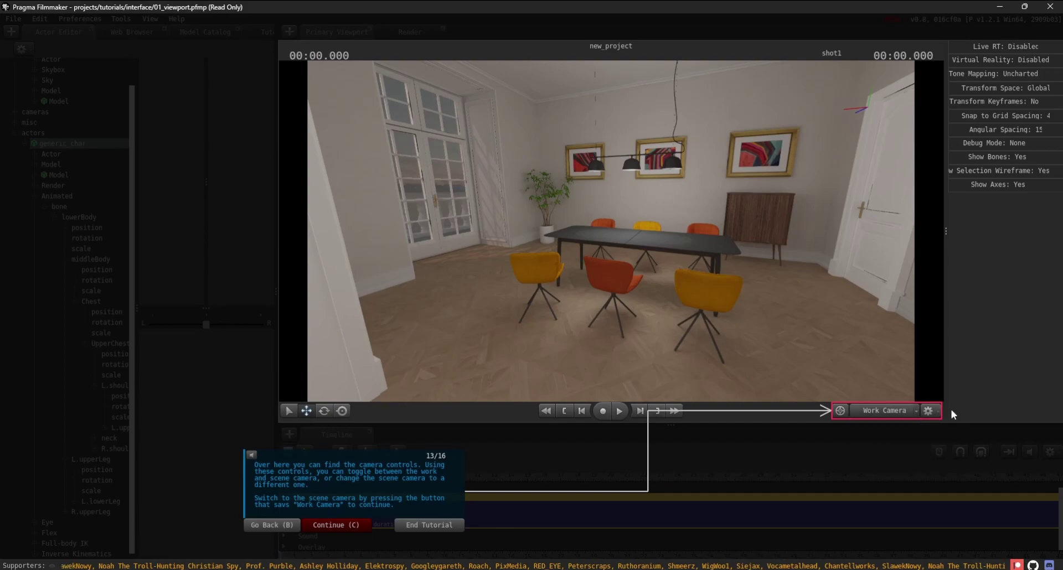
pyautogui.click(895, 415)
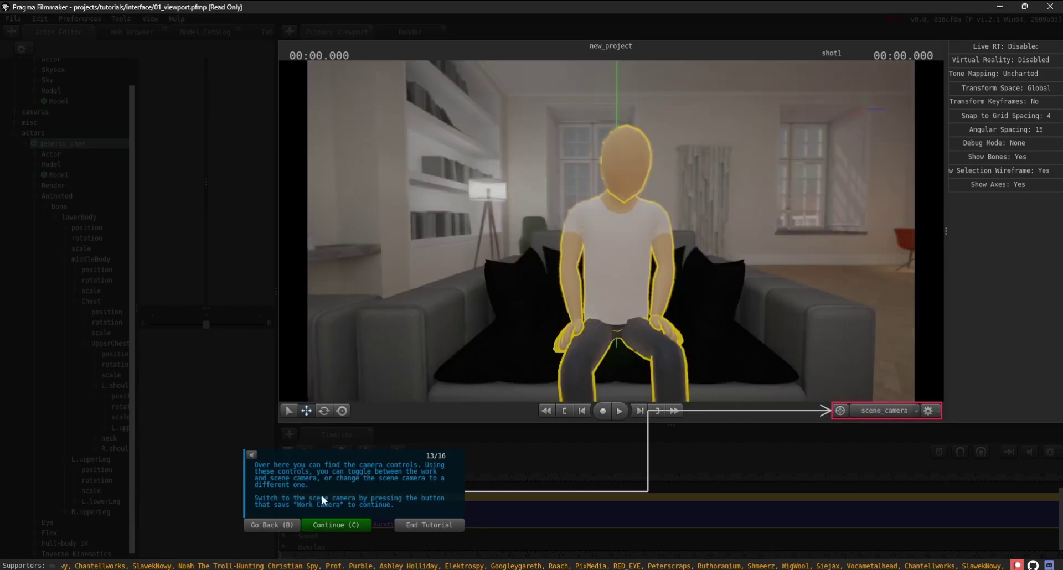
# Step: Advance to the playback step and play the waving animation, reaching 00:05.429
pyautogui.click(327, 525)
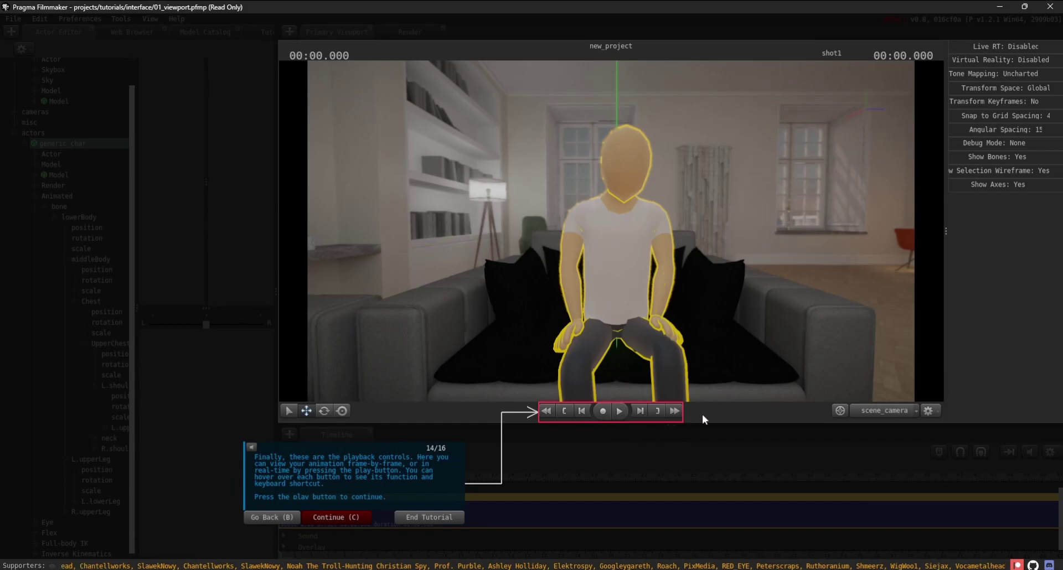
pyautogui.click(618, 418)
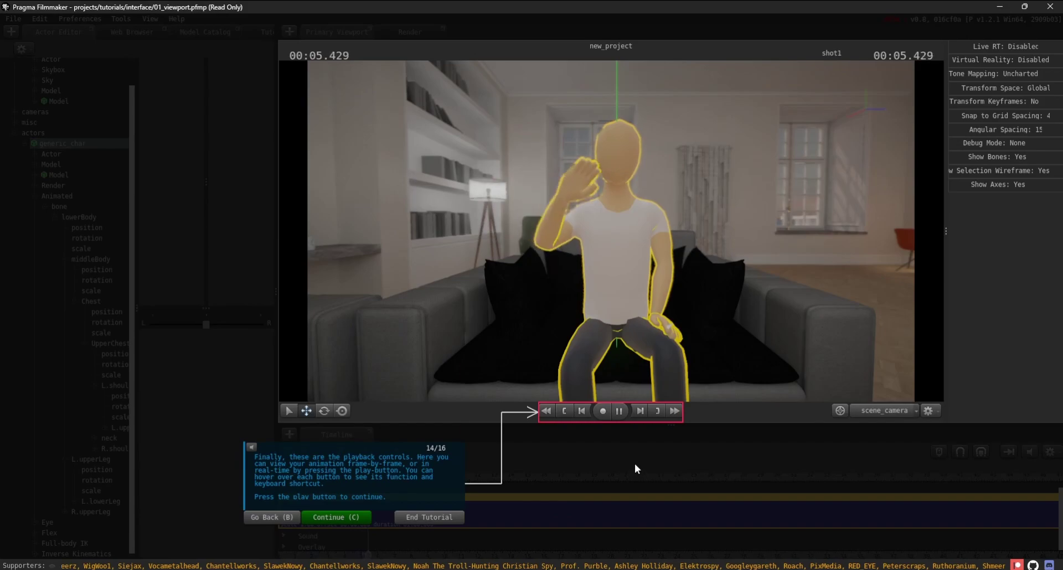
# Step: Advance the tutorial to step 15 of 16, which announces the viewport tutorial is concluded
pyautogui.click(339, 518)
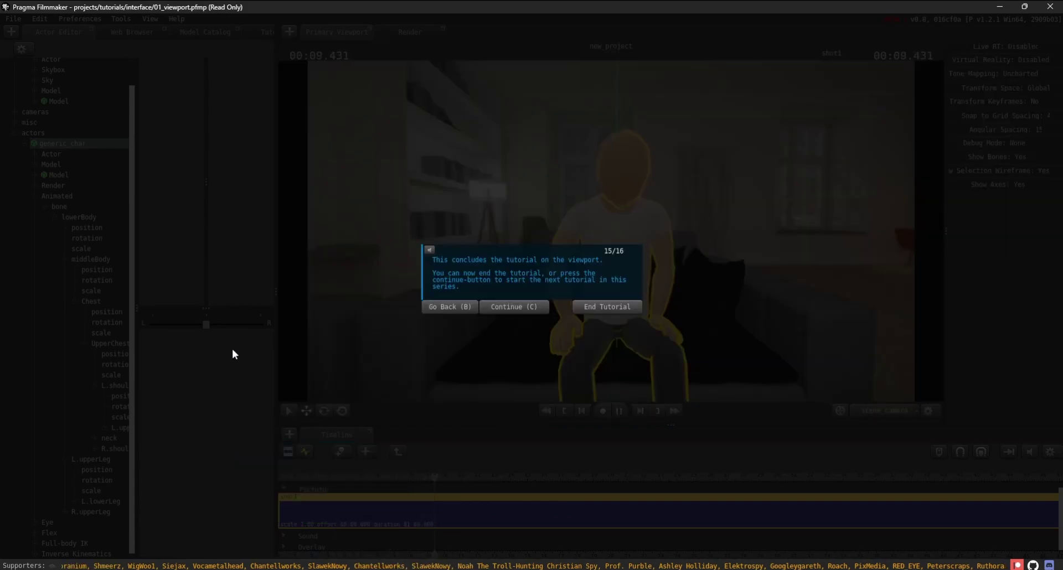